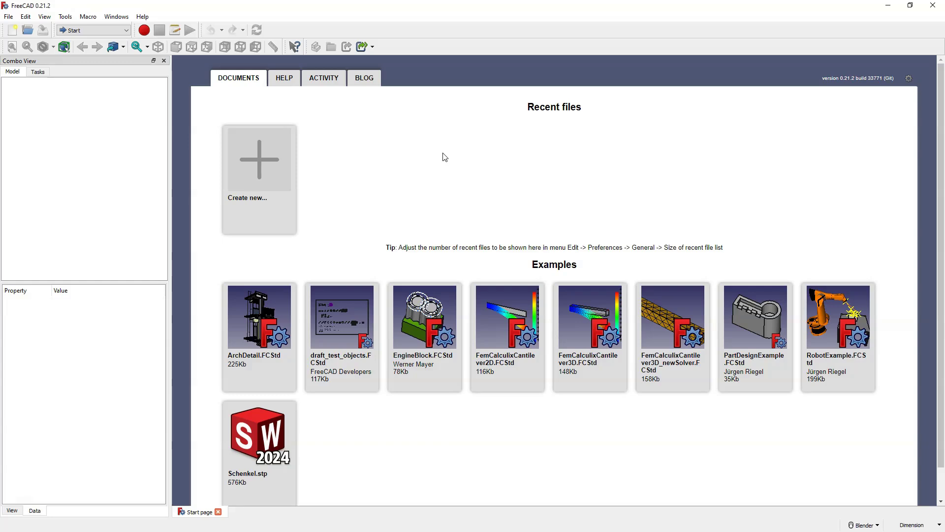
left_click(491, 202)
left_click(474, 187)
left_click(8, 16)
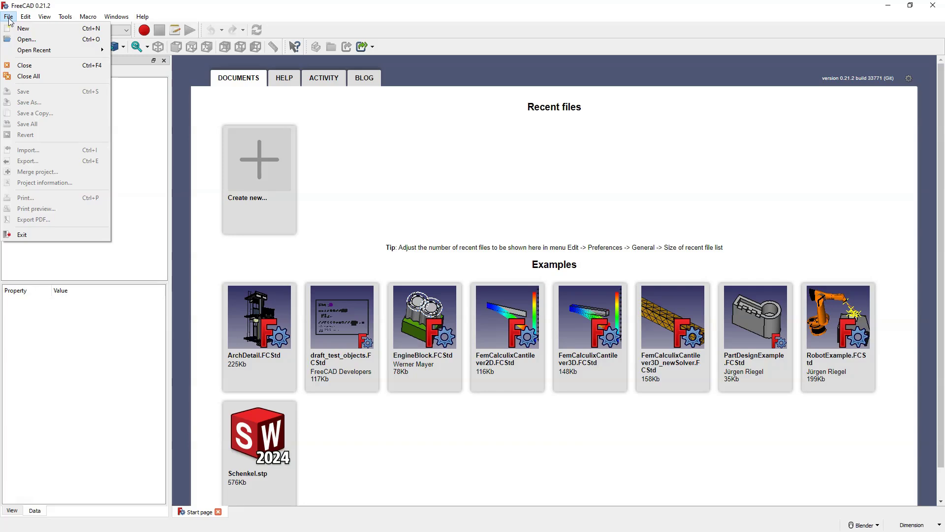
left_click(52, 18)
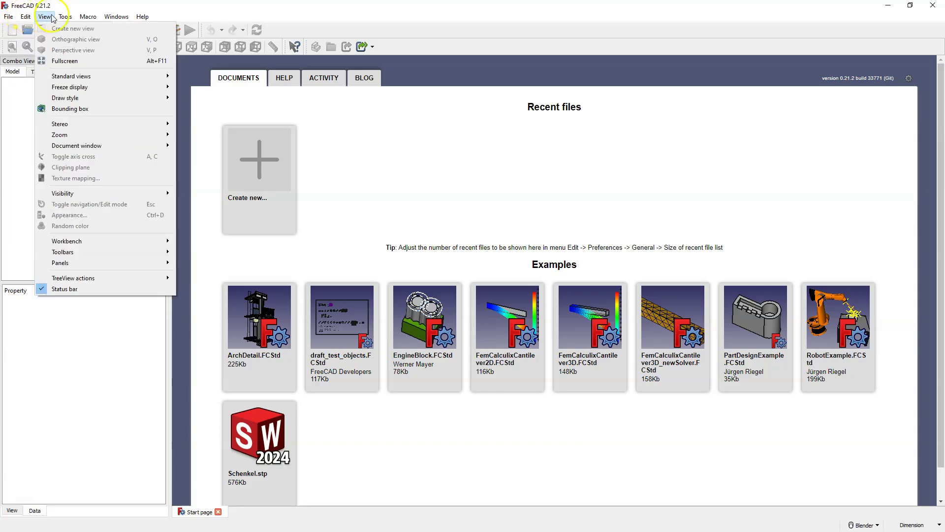
mouse_move(66, 17)
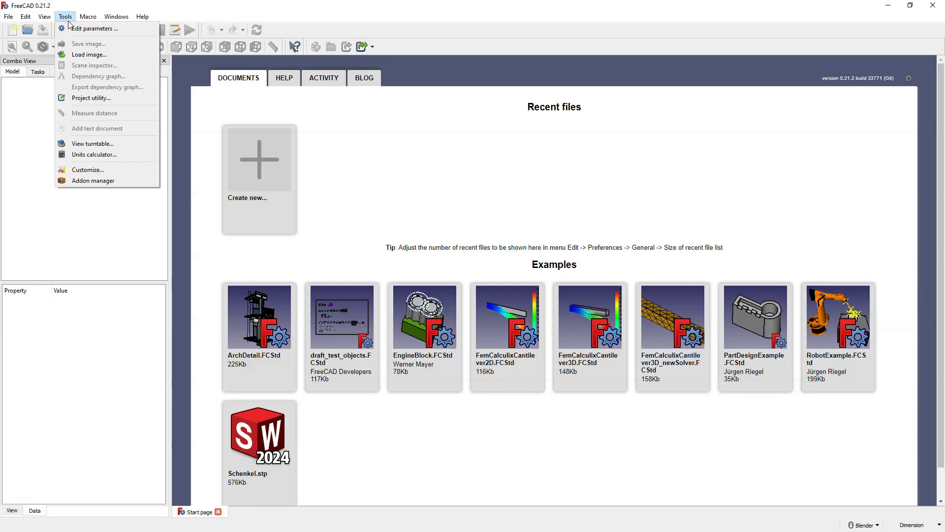
left_click(140, 5)
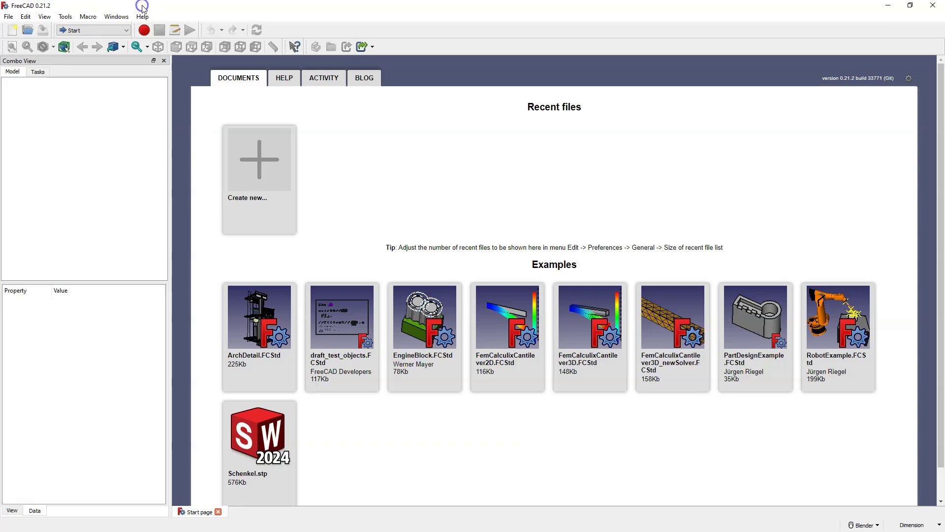
- Switch from the Start workbench to the Part Design workbench
left_click(120, 32)
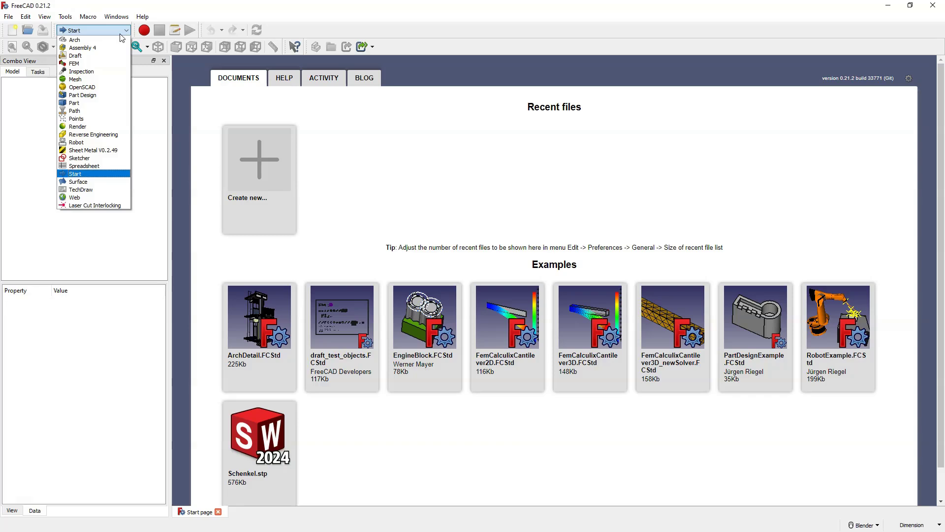
left_click(99, 95)
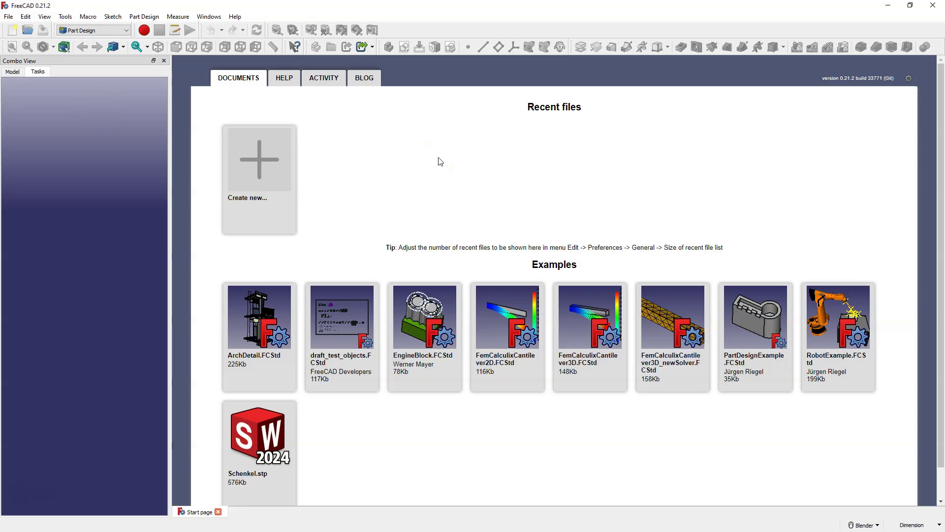
left_click(141, 17)
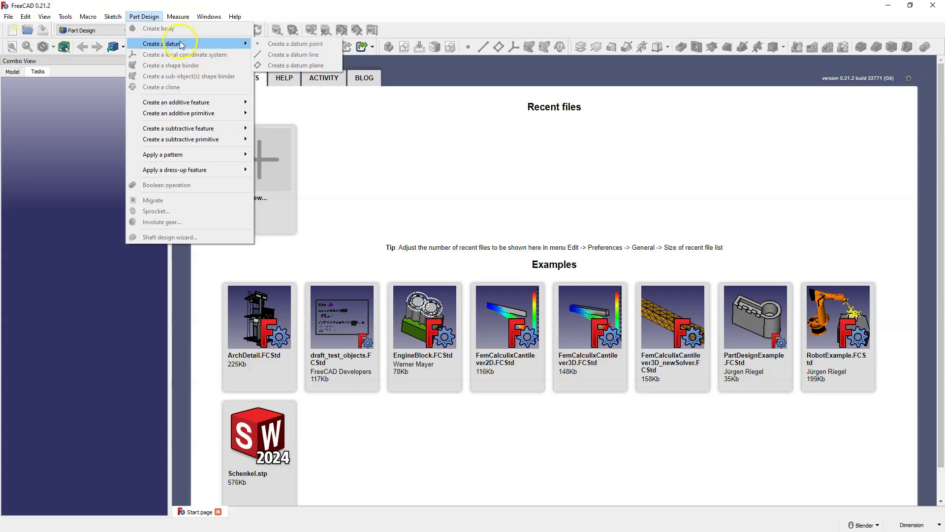
key("Escape")
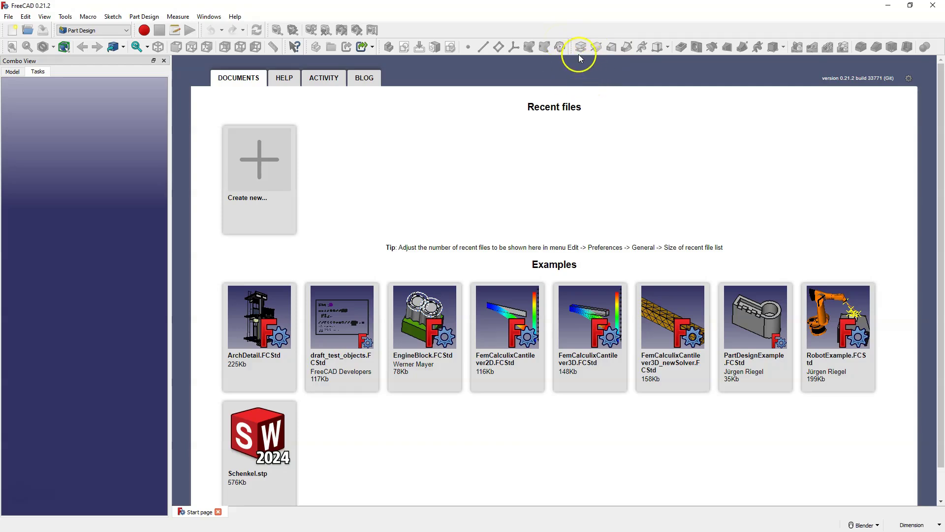
left_click(142, 17)
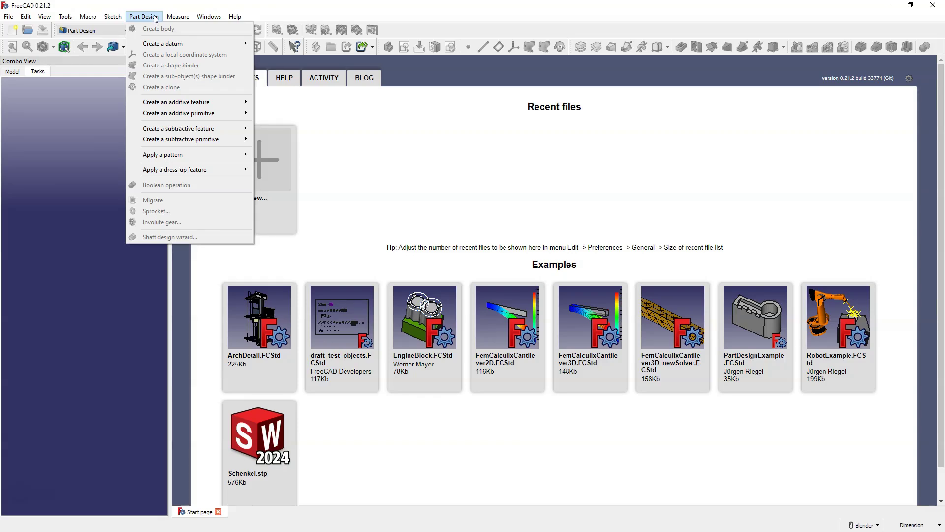
left_click(51, 95)
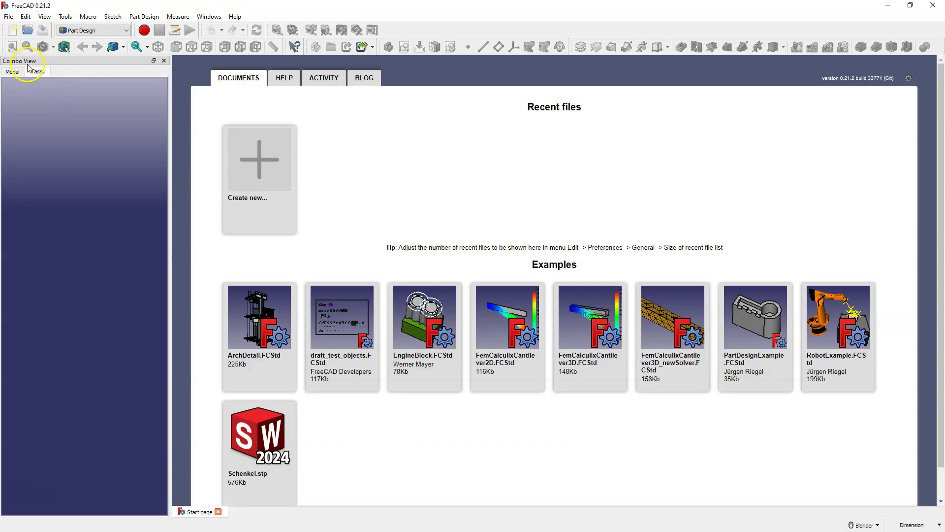
- Create a new empty document and show its model tree with the property list
left_click(31, 85)
left_click(241, 172)
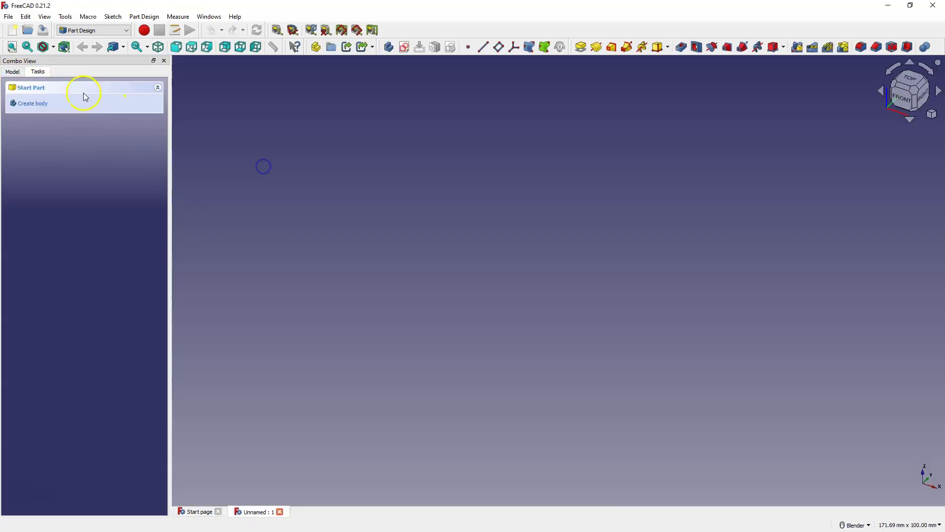
left_click(47, 112)
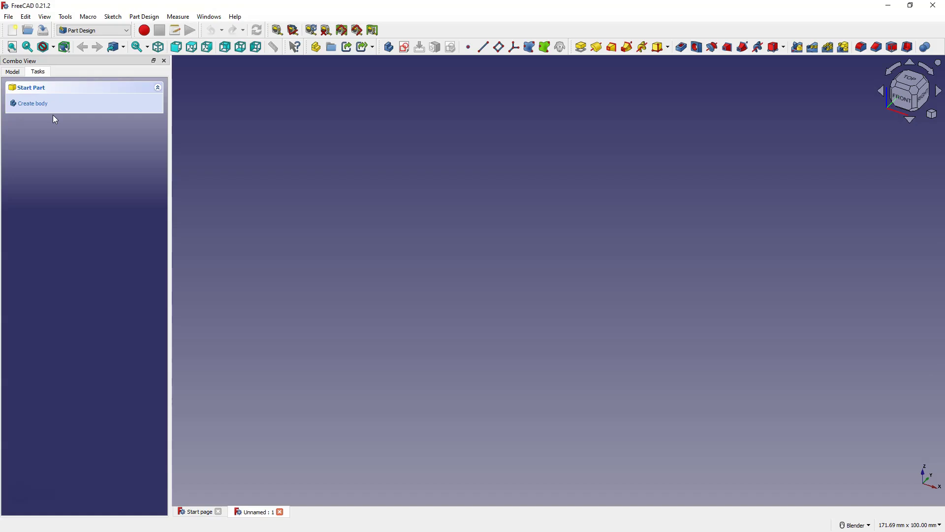
left_click(67, 127)
left_click(13, 73)
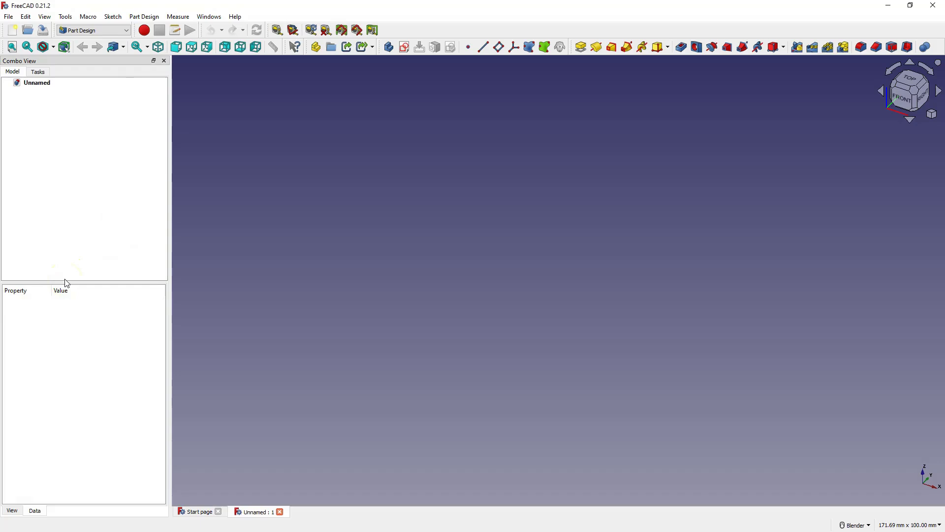
- Hide the Workbench toolbar and turn it back on
left_click(541, 34)
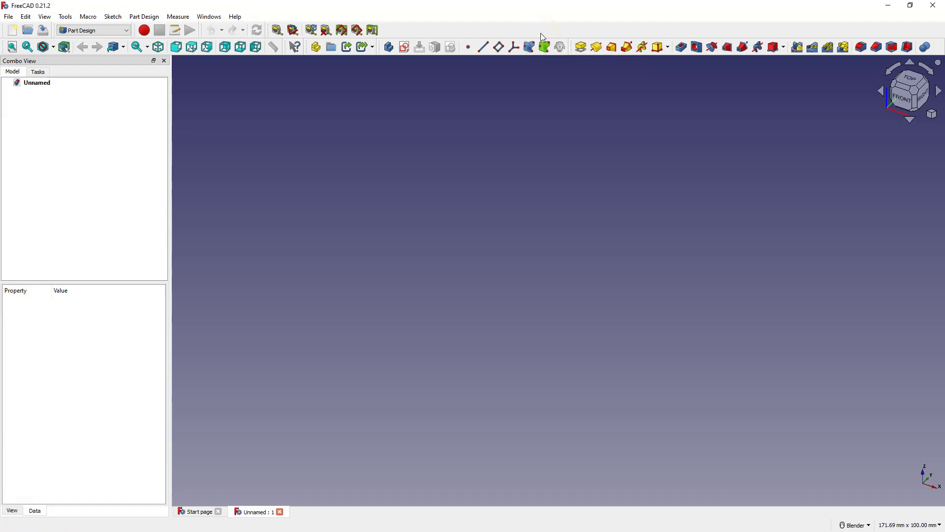
right_click(541, 34)
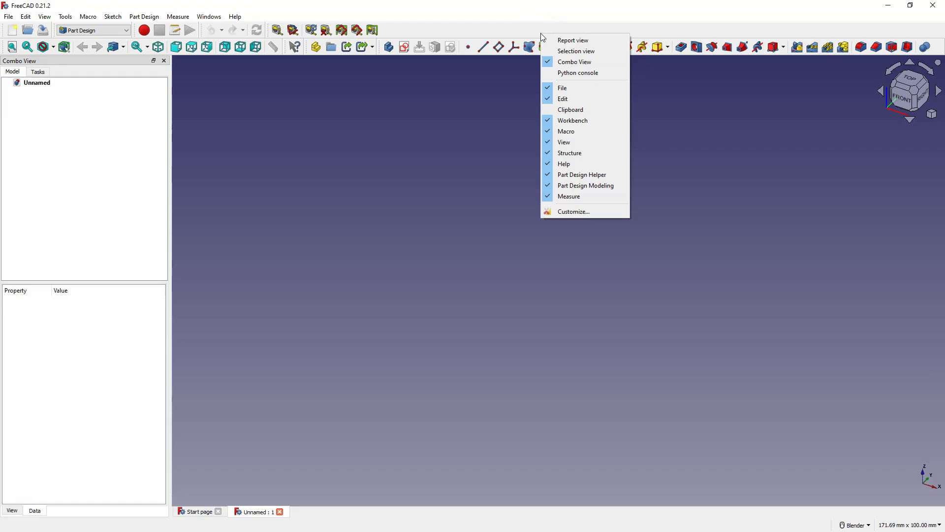
left_click(600, 51)
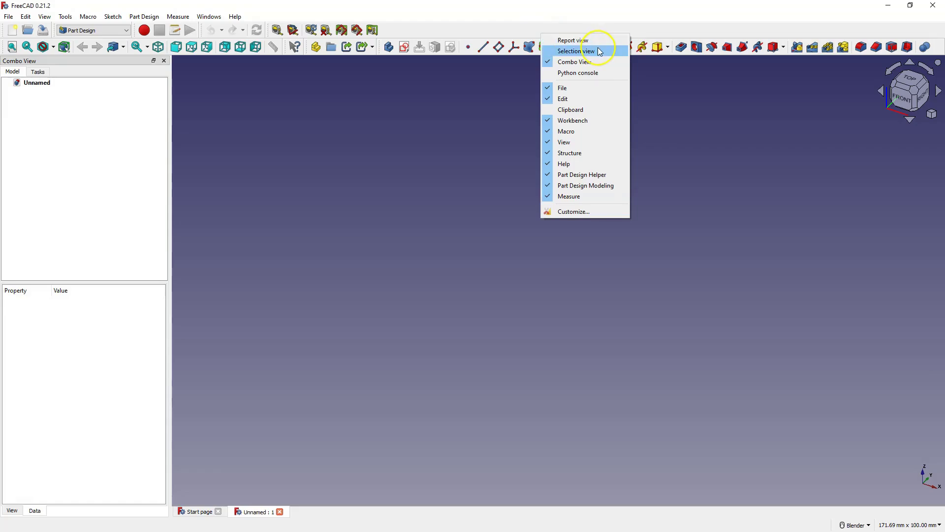
left_click(587, 122)
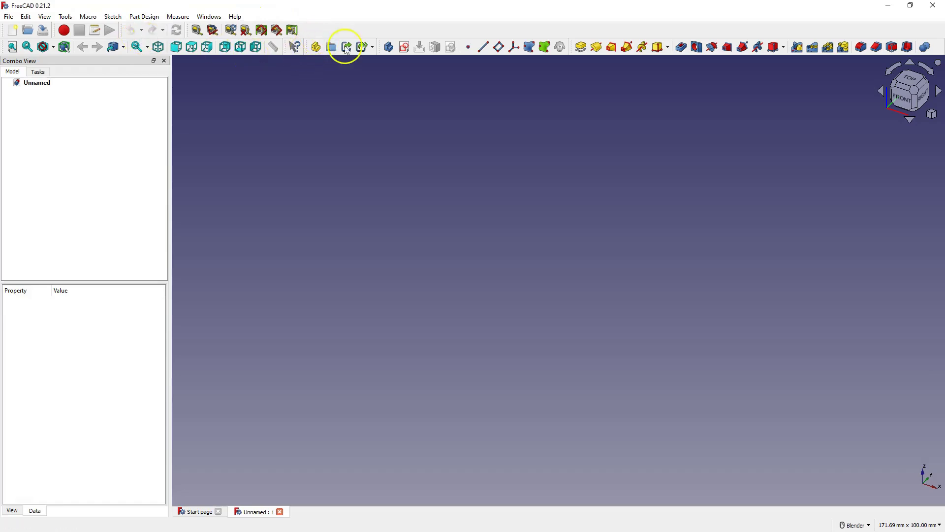
right_click(378, 30)
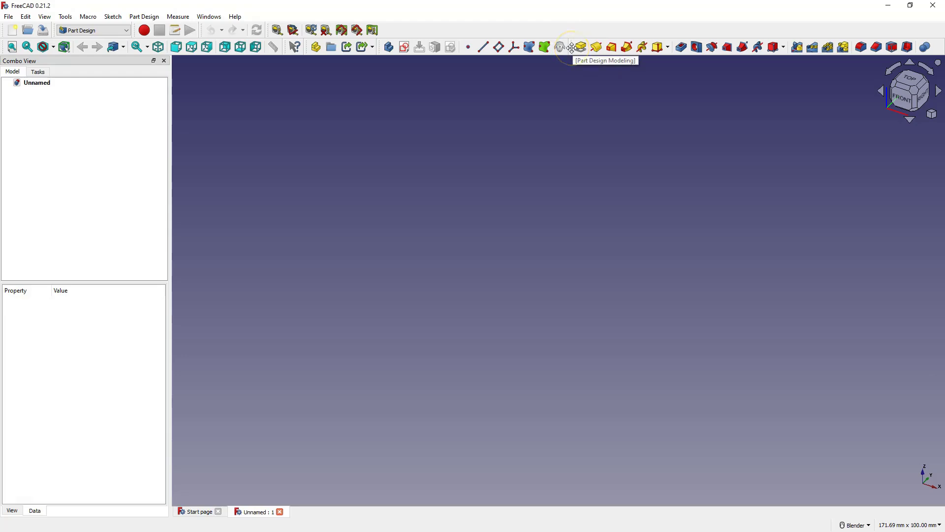
- Undock the Part Design Modeling toolbar into the 3D view and dock it back in its original row
left_click_drag(572, 47, 407, 146)
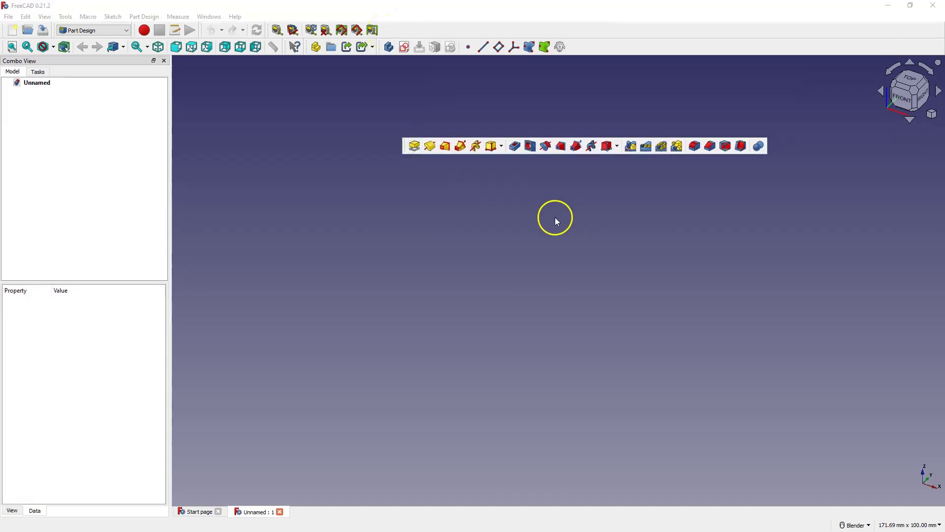
left_click_drag(402, 149, 560, 84)
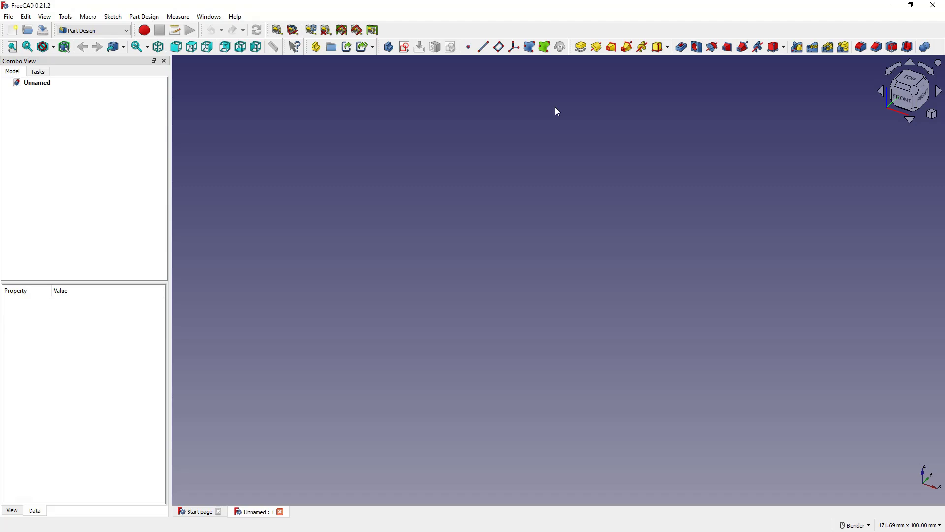
right_click(597, 32)
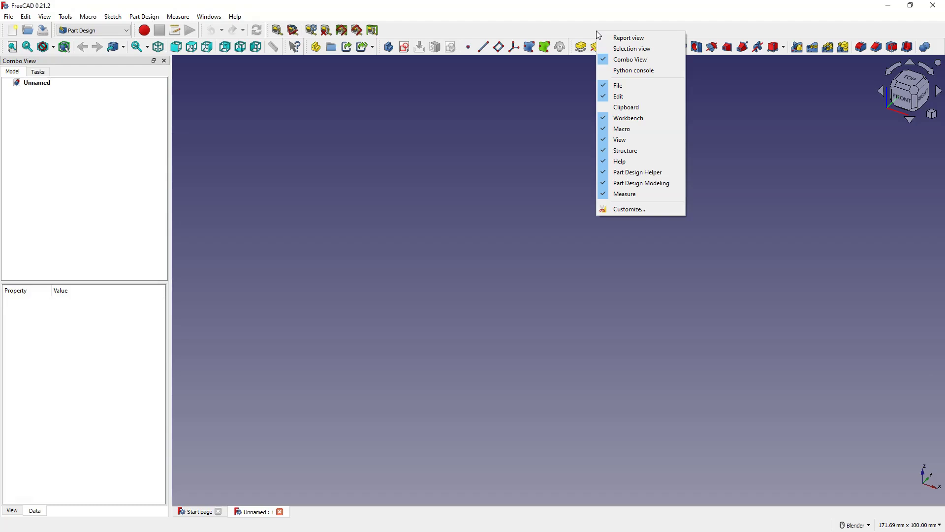
left_click(546, 28)
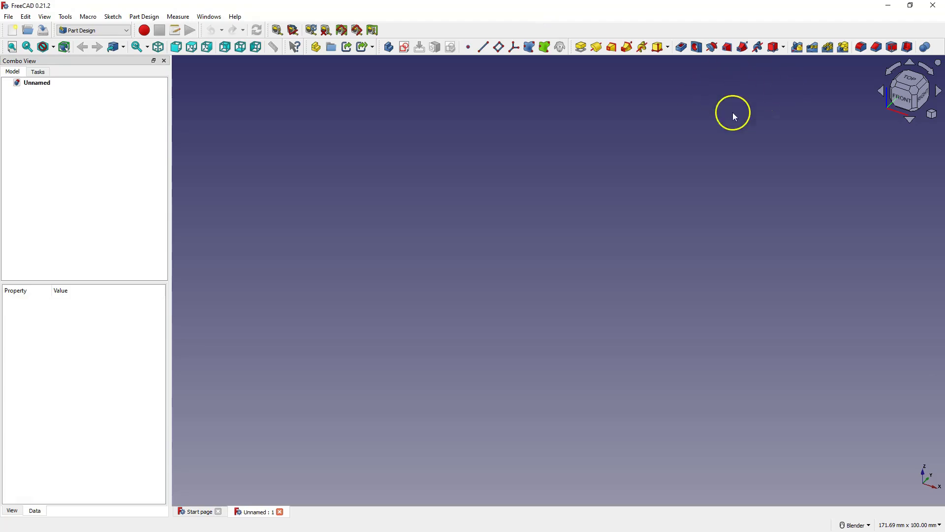
left_click(141, 18)
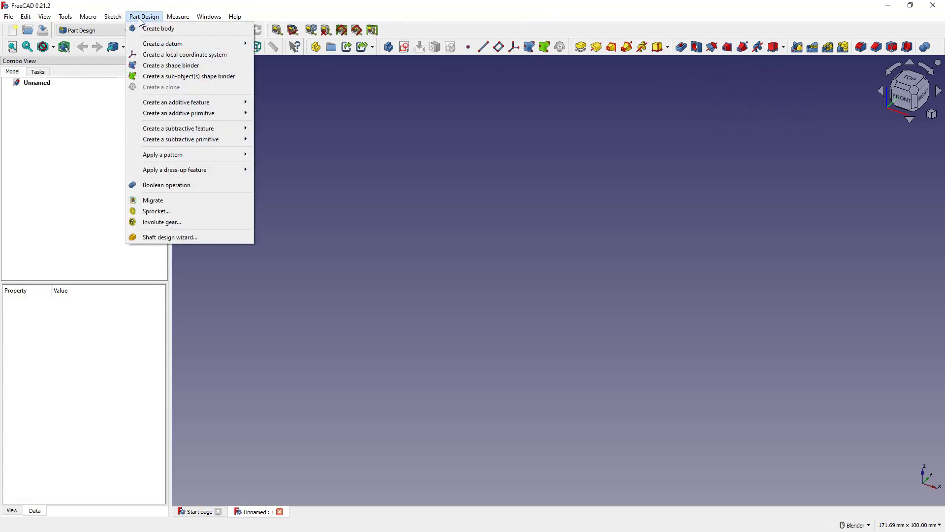
left_click(411, 22)
left_click(492, 134)
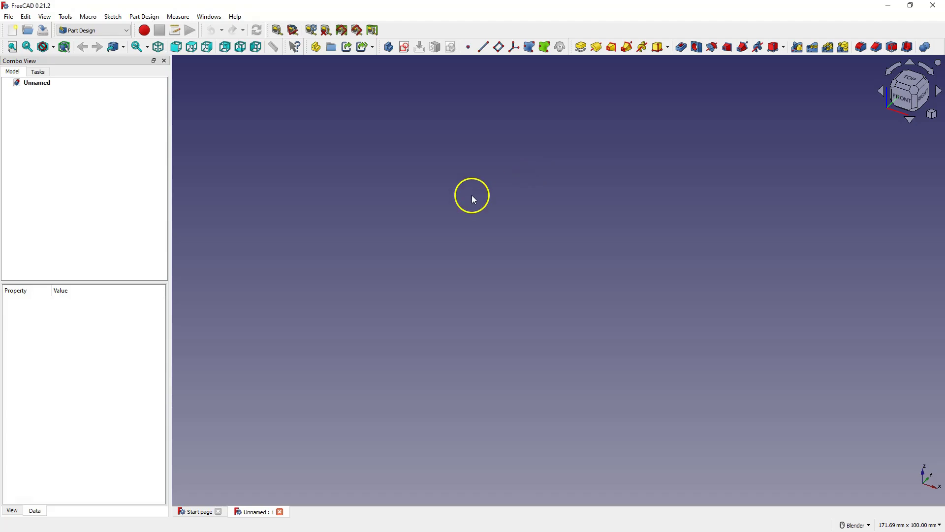
- In the display colour preferences, set the 3D view background to a simple black colour and apply it
left_click(26, 17)
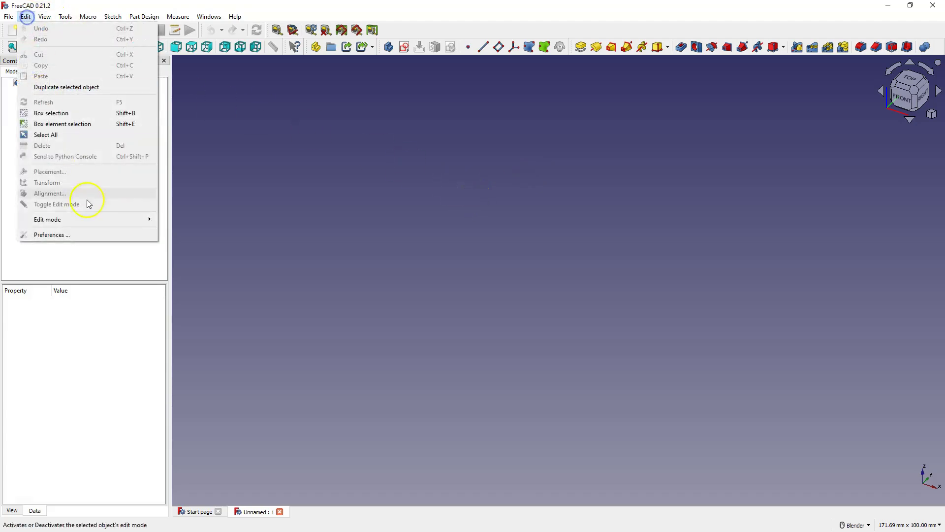
left_click(90, 239)
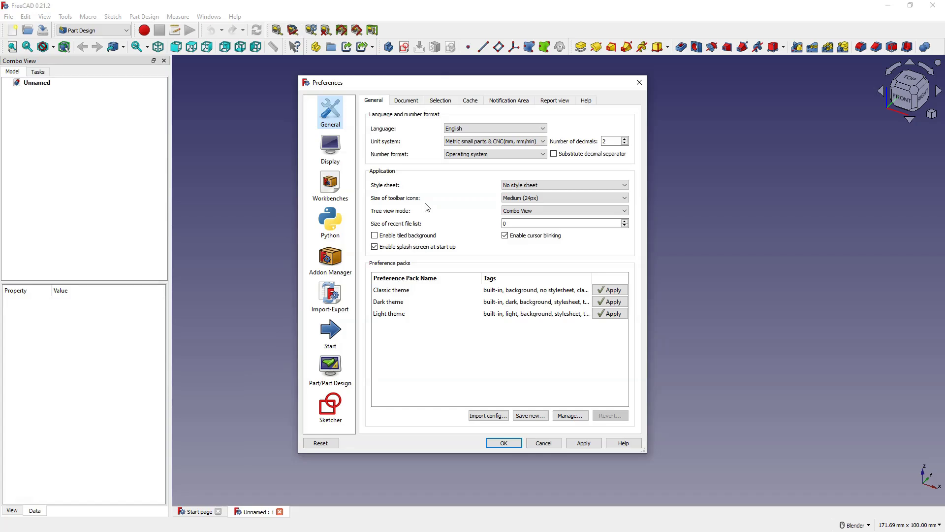
left_click(336, 158)
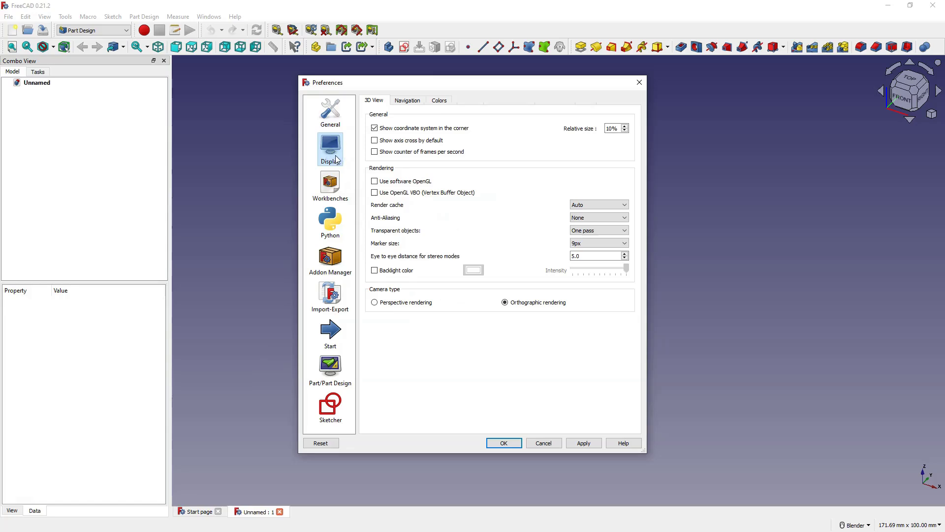
left_click(438, 100)
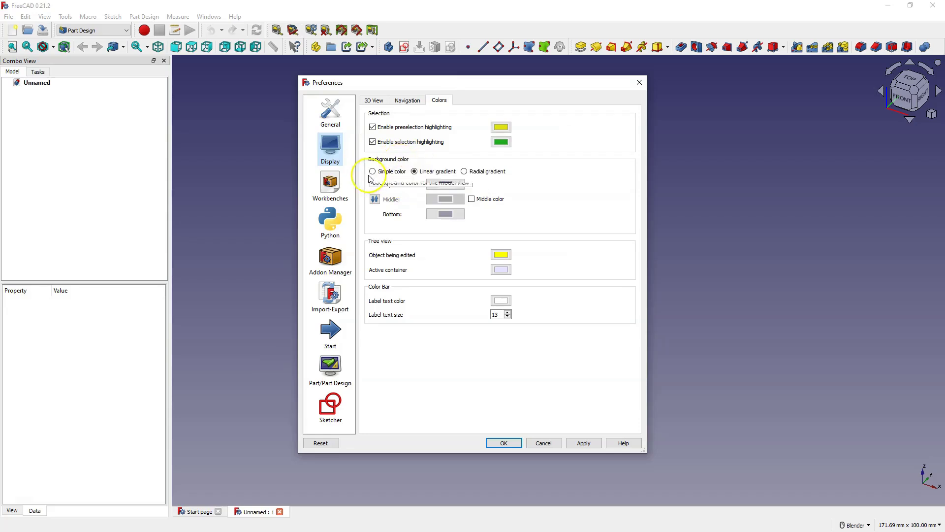
left_click(385, 172)
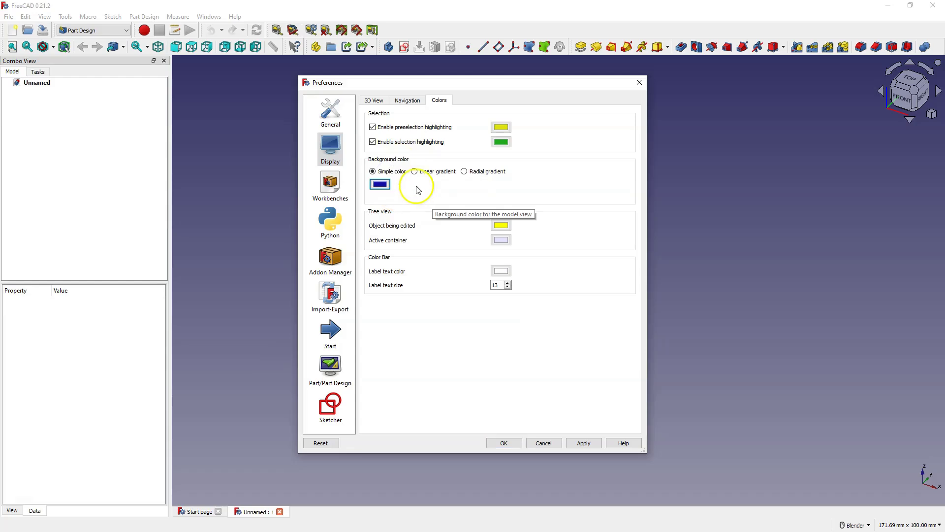
left_click(383, 187)
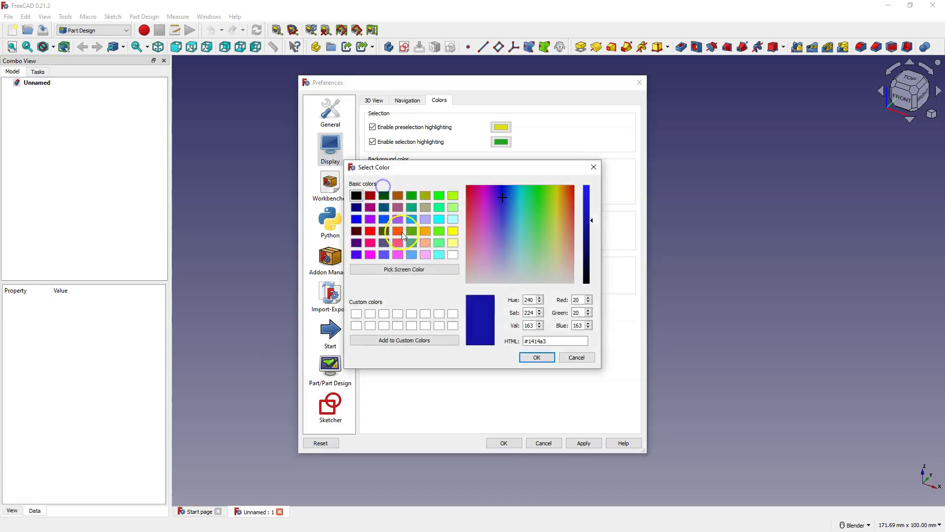
left_click(537, 357)
left_click(584, 443)
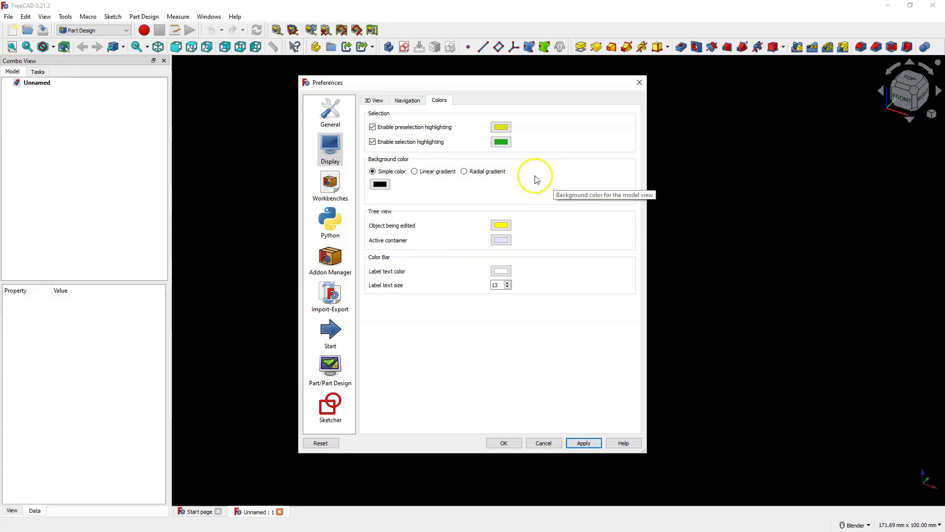
- Return the 3D view background to the Linear gradient option and apply it
left_click(414, 171)
left_click(578, 444)
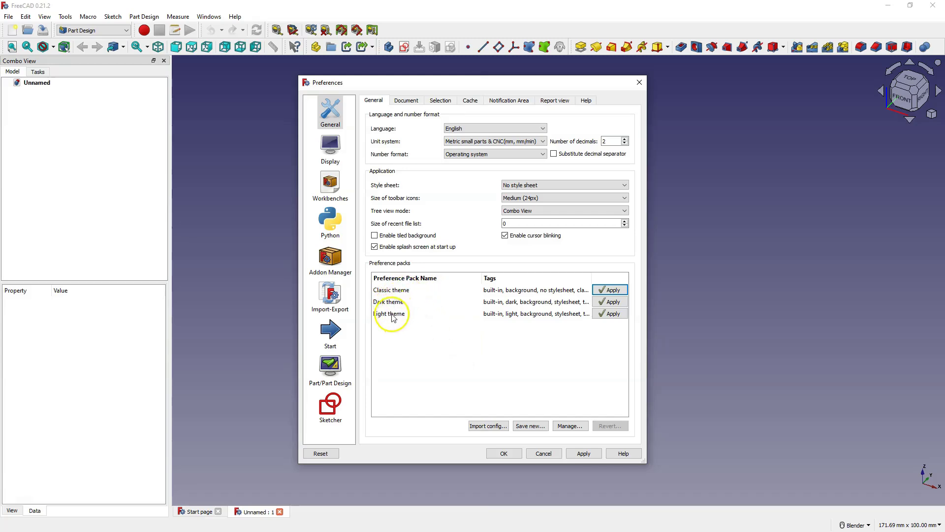
- Apply the Dark theme preference pack and replace it with the Light theme pack
left_click(416, 340)
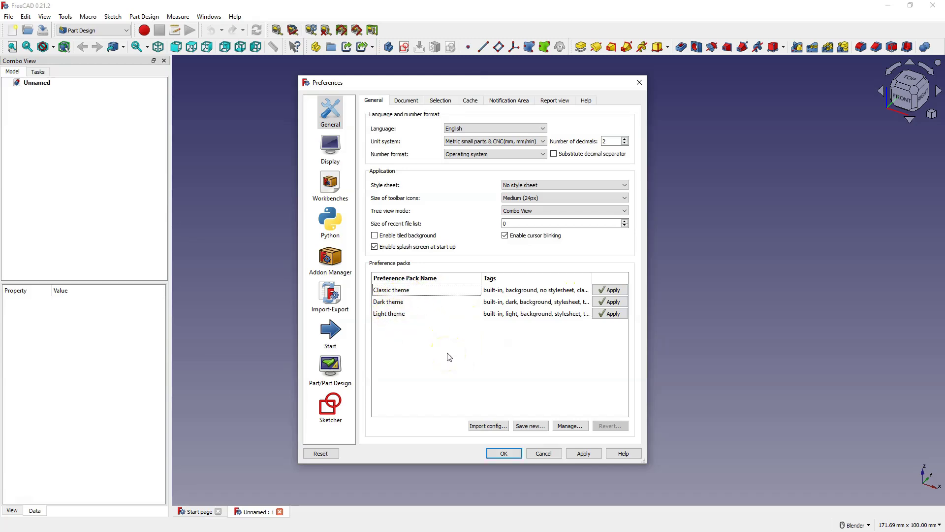
left_click(609, 302)
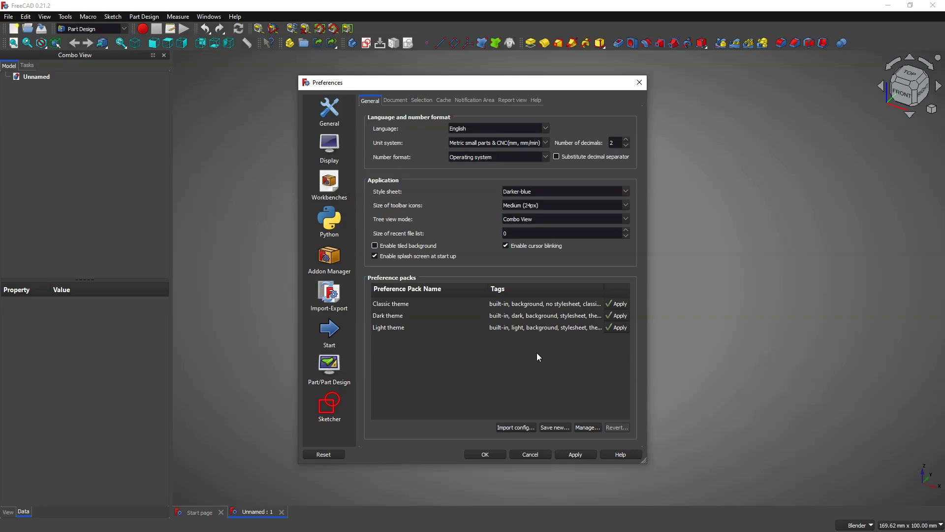
left_click(621, 328)
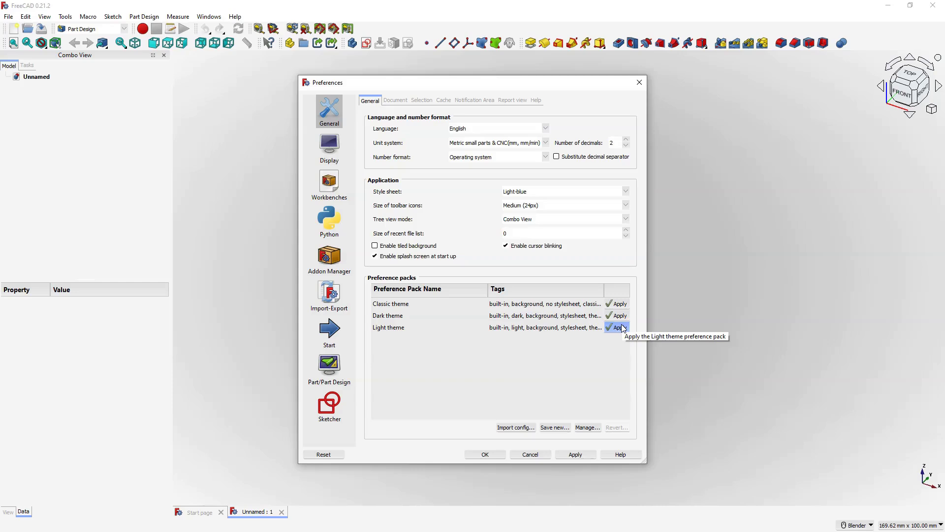
- Apply the Classic theme preference pack and open the Report view settings in the general preferences
left_click(616, 304)
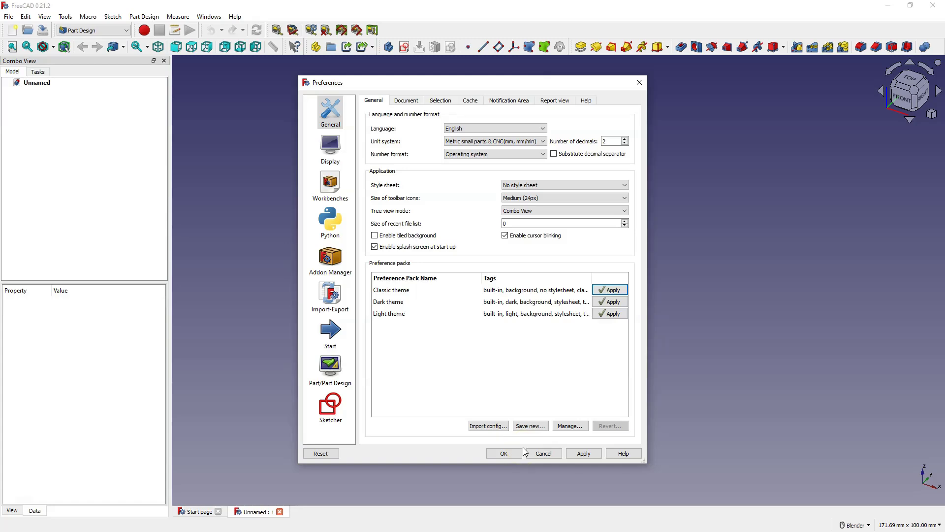
left_click(610, 290)
left_click(518, 278)
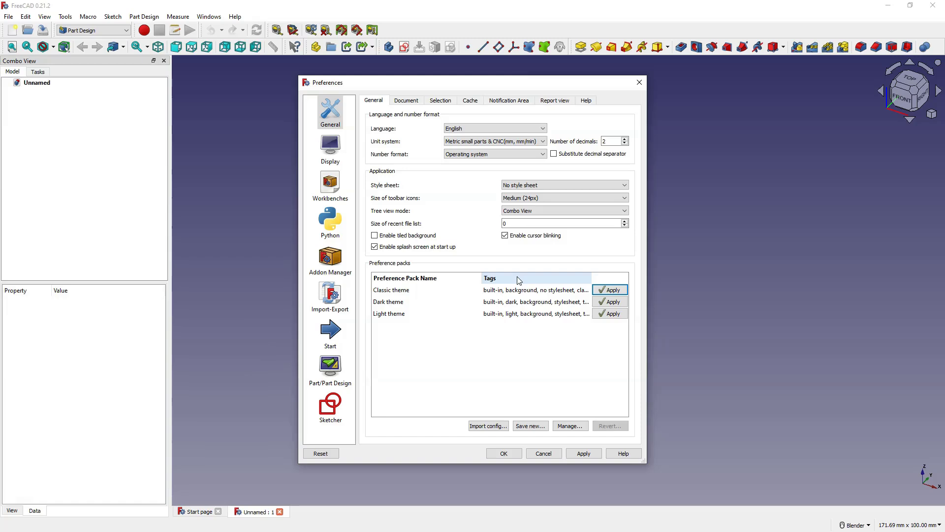
left_click(330, 112)
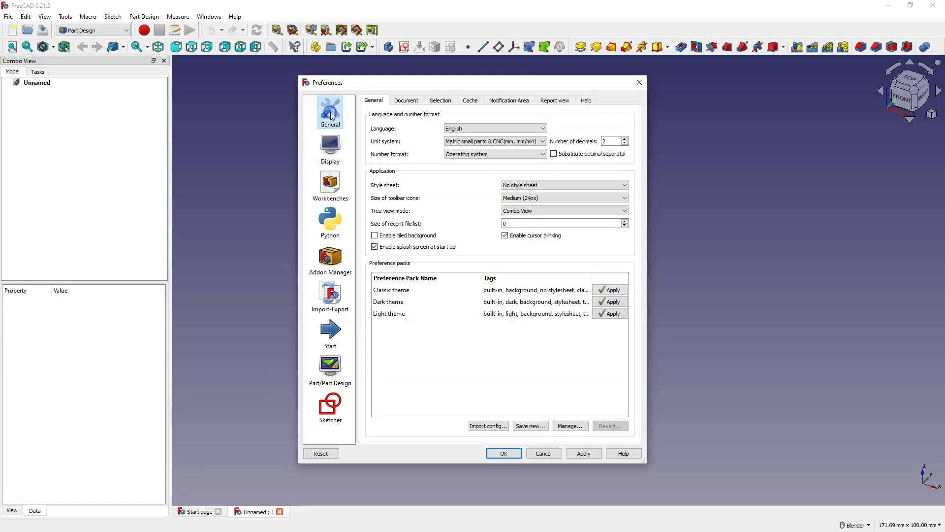
left_click(555, 101)
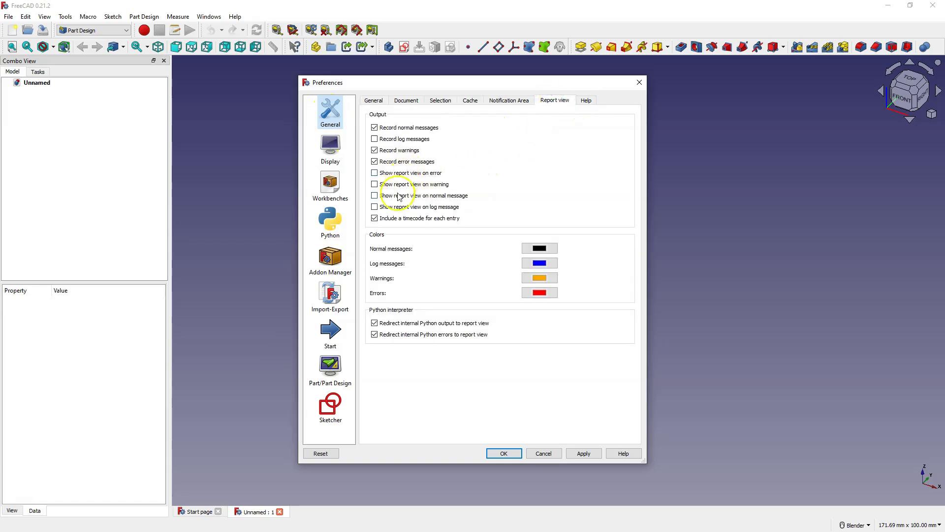
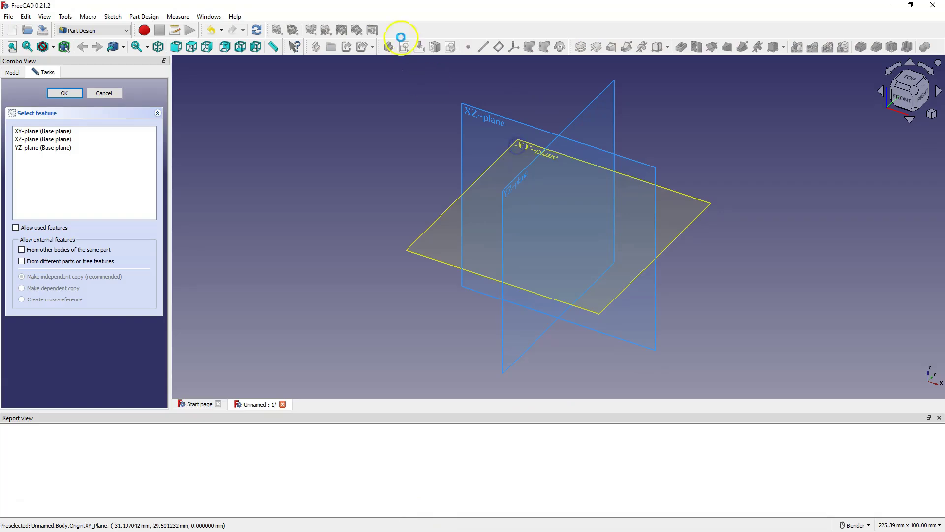
- Sketch a rectangle around the origin and a separate narrow rectangle to its upper right, and close the sketch
left_click(507, 50)
left_click(498, 174)
left_click(660, 321)
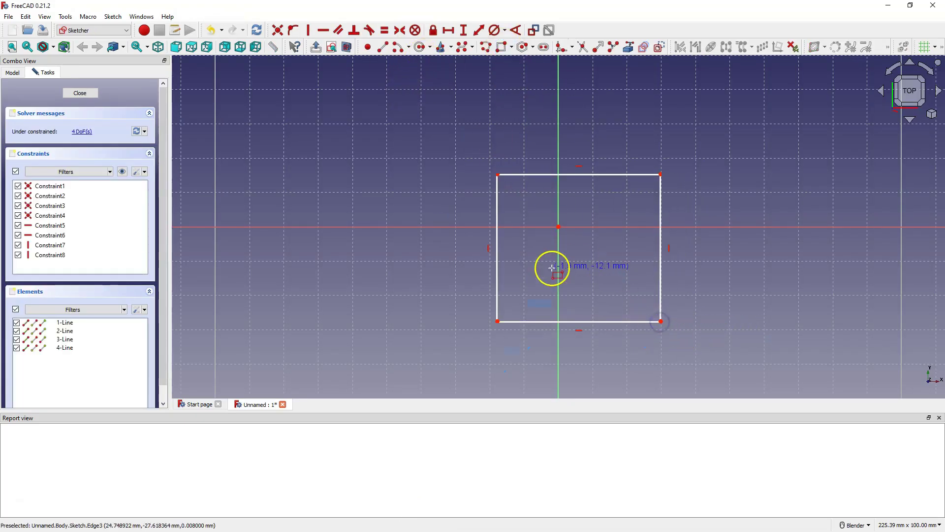
scroll(465, 246, "down", 2)
scroll(466, 247, "down", 1)
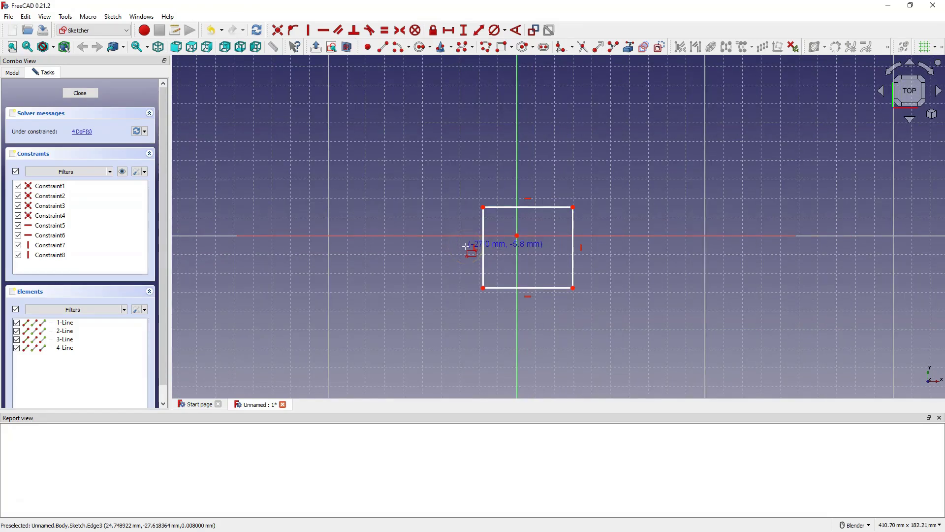
left_click(592, 145)
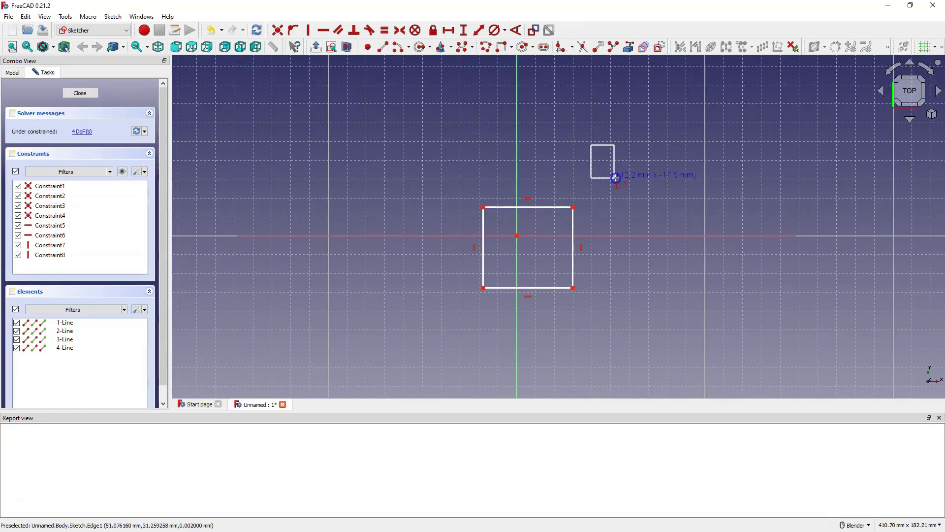
left_click(679, 160)
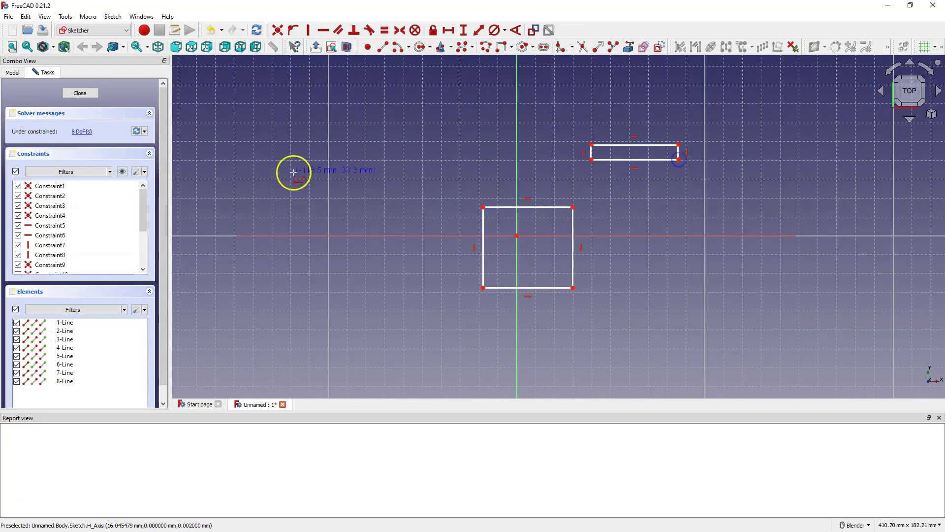
left_click(79, 92)
- Try to pad the sketch with the two separate rectangles by 10 mm and dismiss the input error
left_click(576, 53)
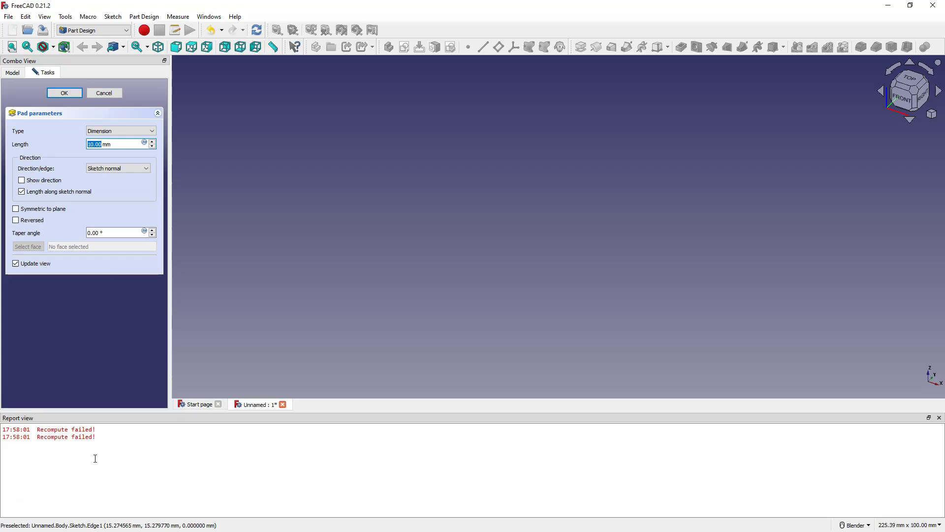
left_click(64, 92)
left_click(385, 142)
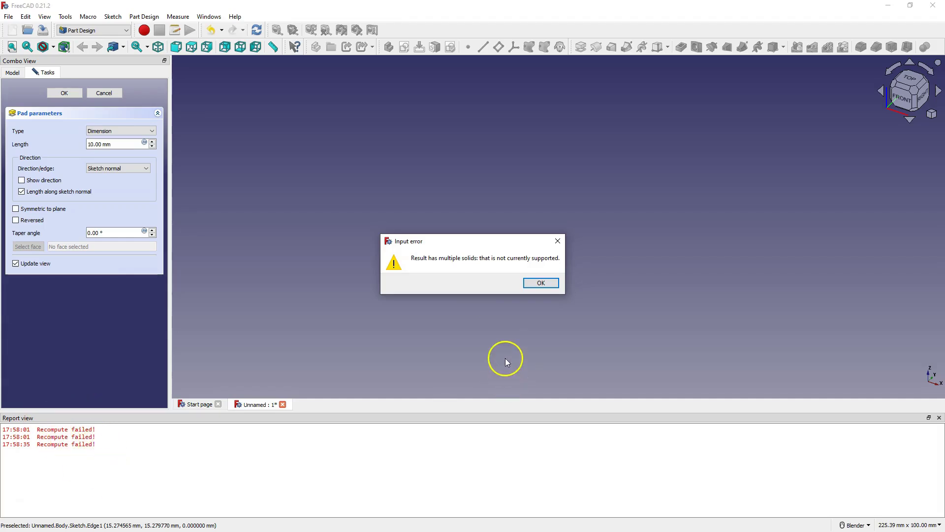
left_click(540, 283)
- Hide the Report view and cancel the pad, keeping only the sketch in the body
left_click(42, 17)
mouse_move(102, 284)
left_click(213, 285)
left_click(116, 95)
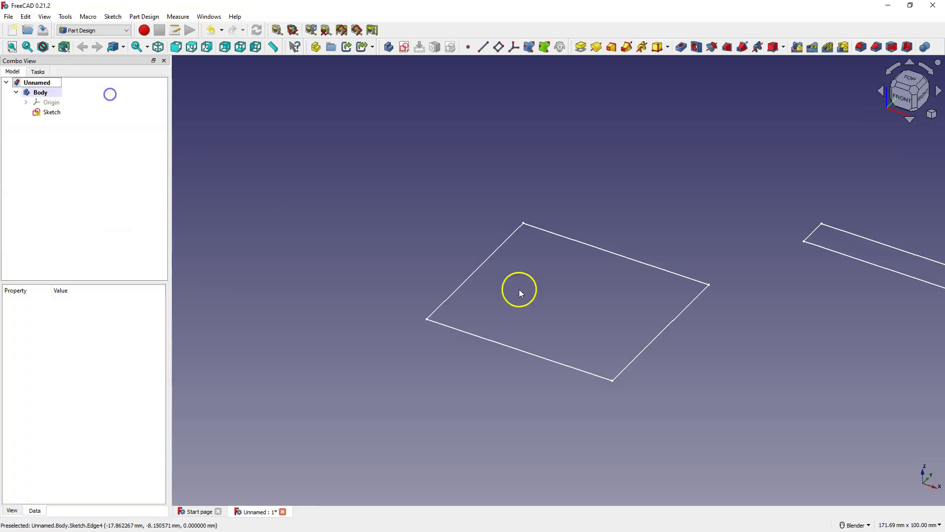